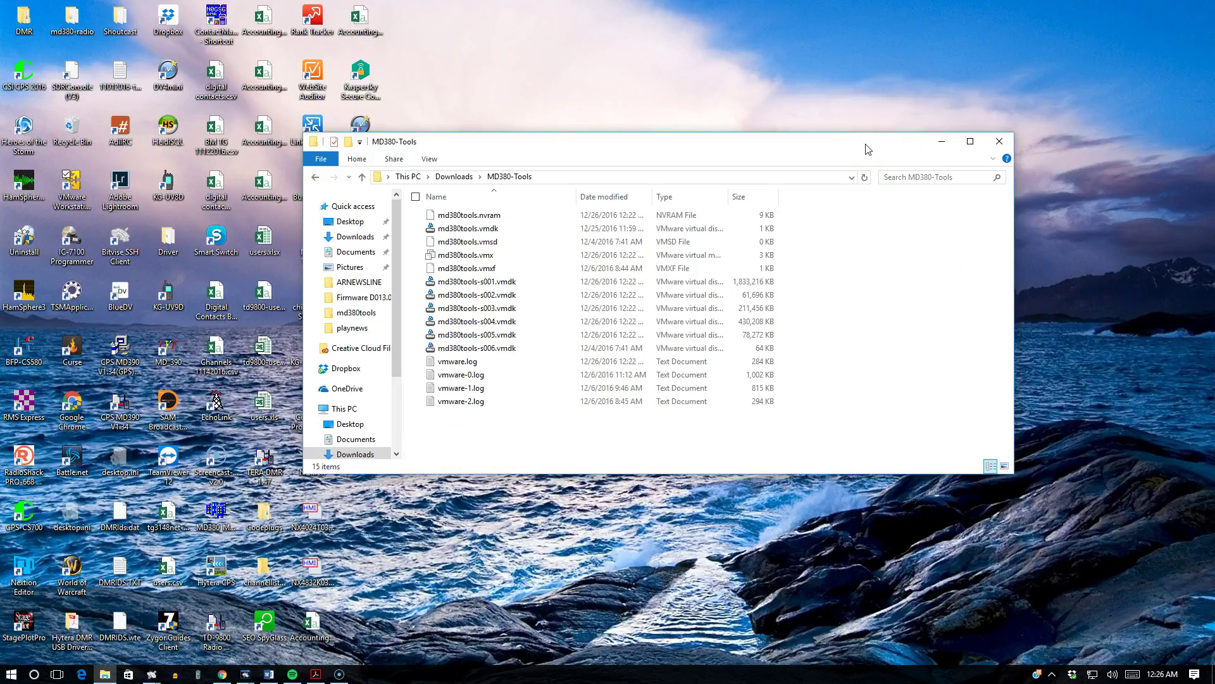
Step: Launch VMware Workstation 12 Player from its desktop shortcut
left_click(75, 193)
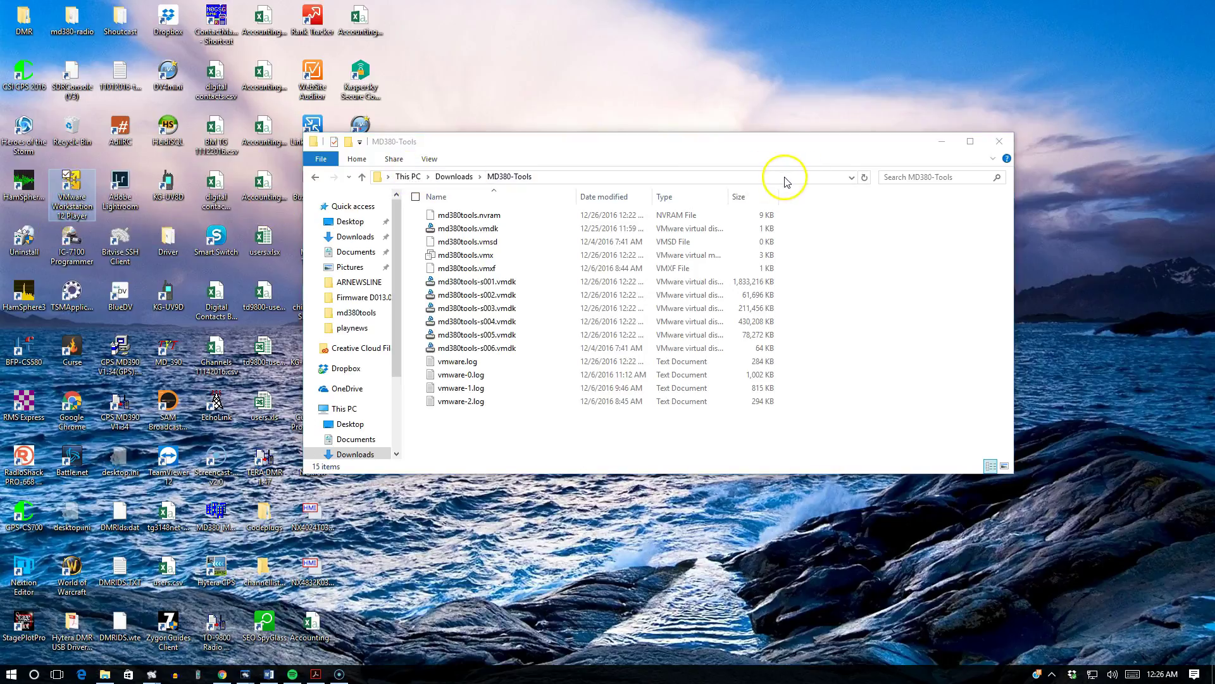
Step: Browse to md380tools.vmx in MD380-Tools, then cancel because it's already in the library
left_click(852, 153)
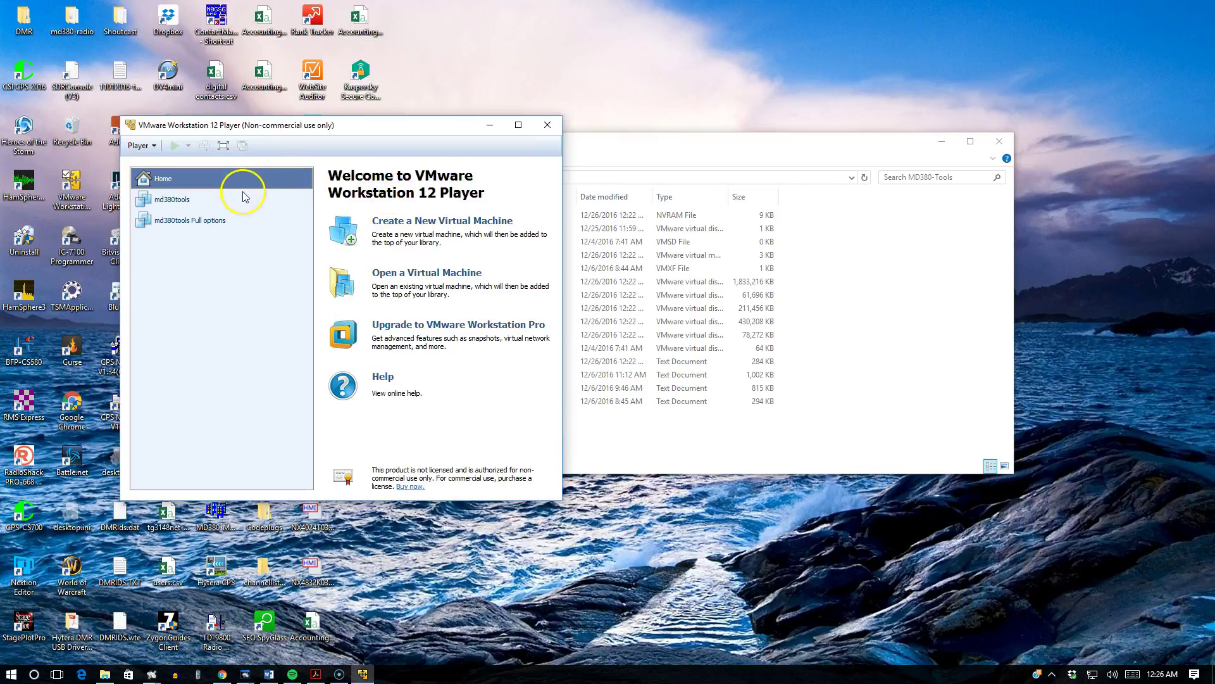
left_click(434, 280)
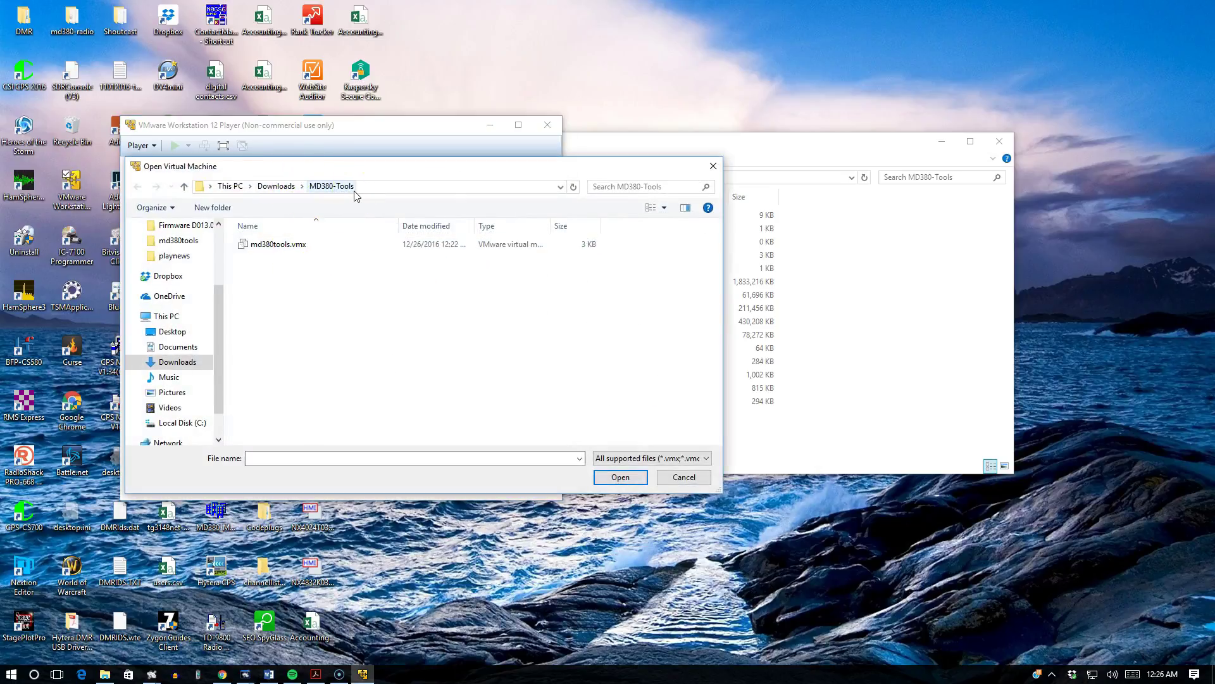
left_click(425, 200)
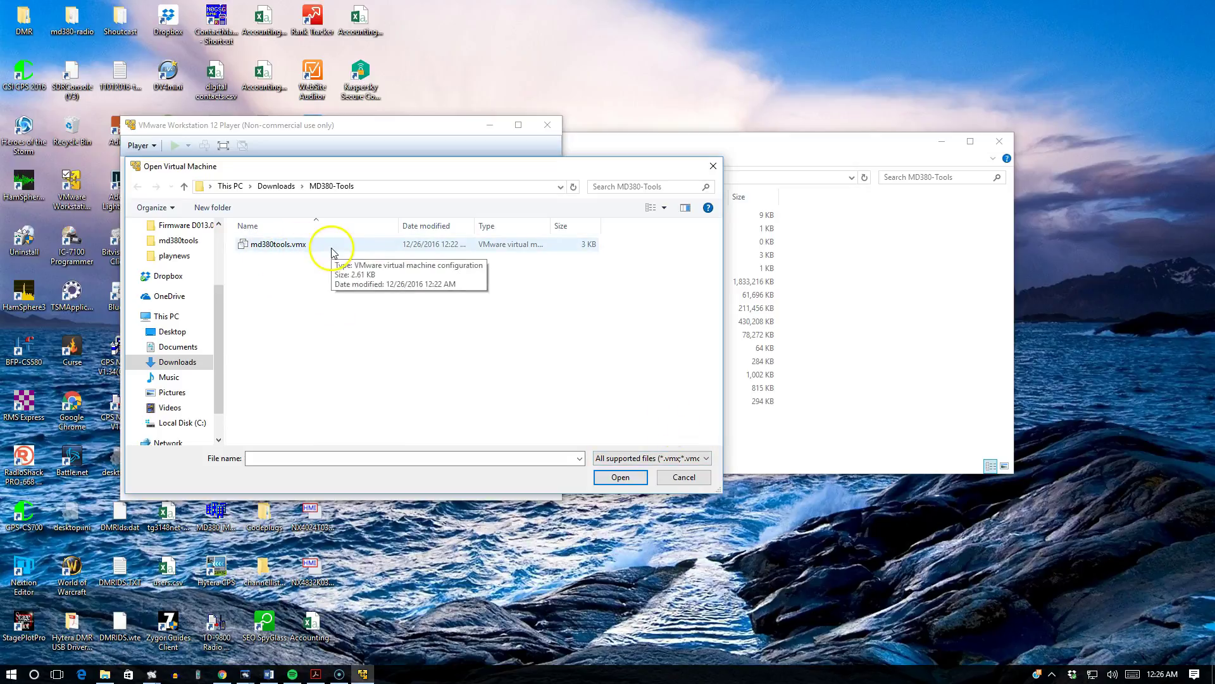
left_click(273, 247)
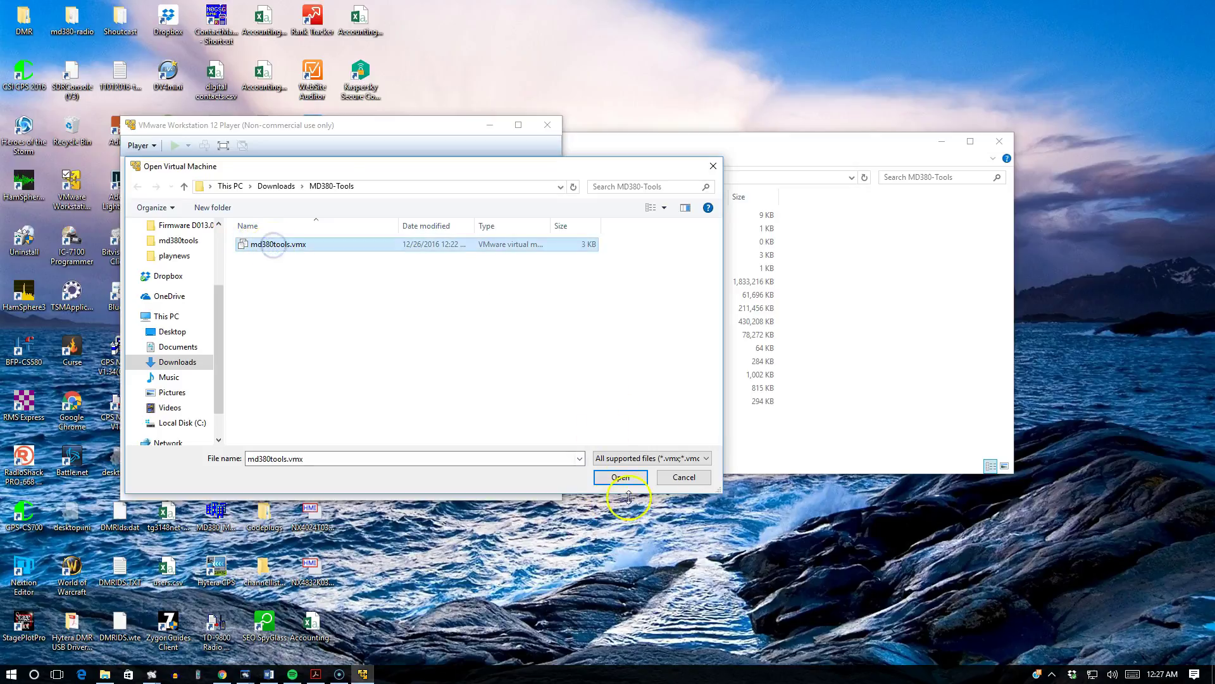
left_click(671, 478)
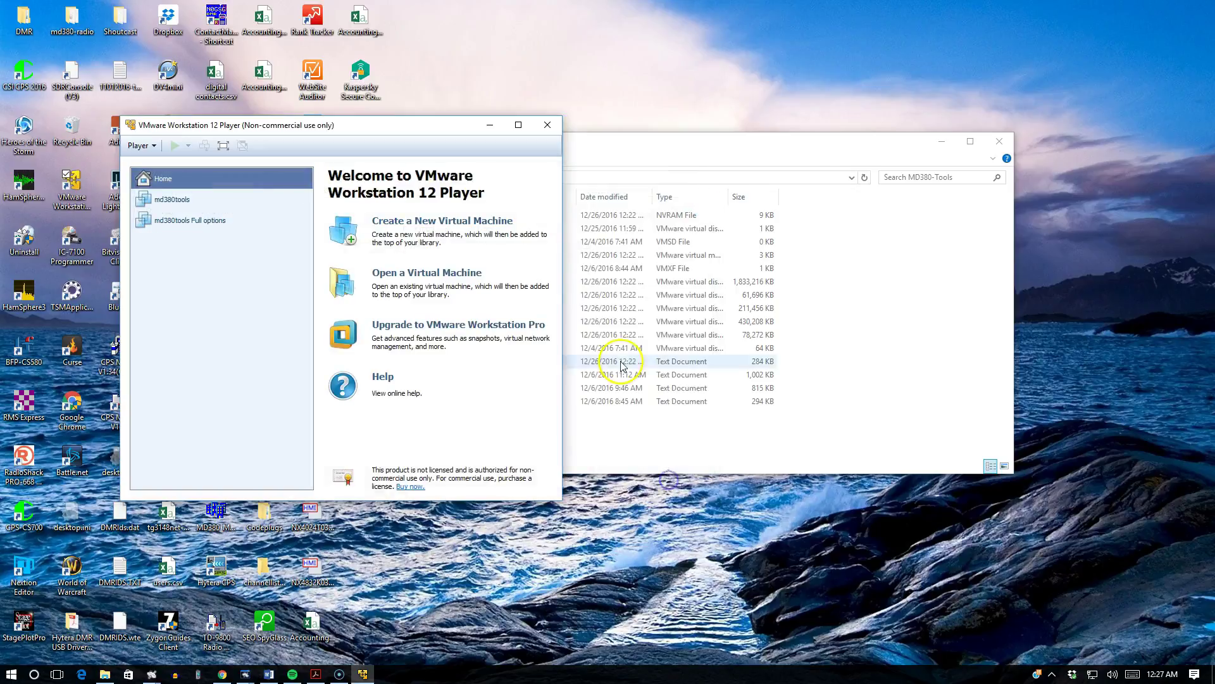
Step: Inspect the md380tools VM's Network Adapter and USB Controller settings, then close with OK
left_click(169, 200)
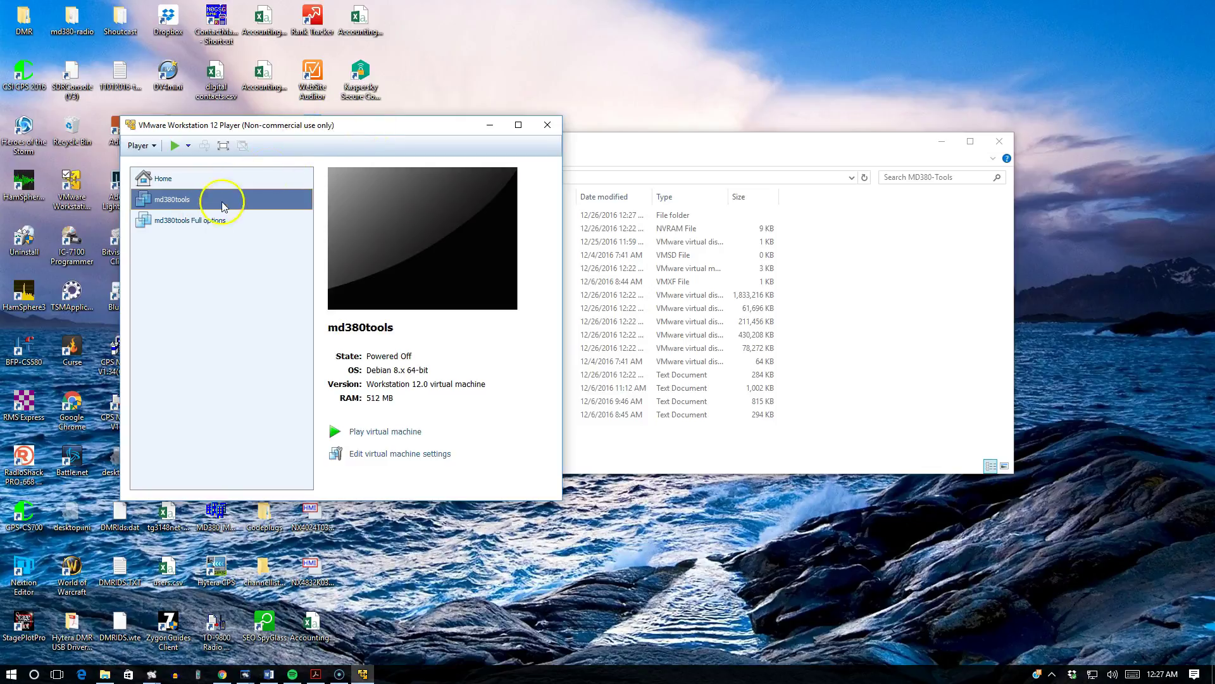
right_click(184, 200)
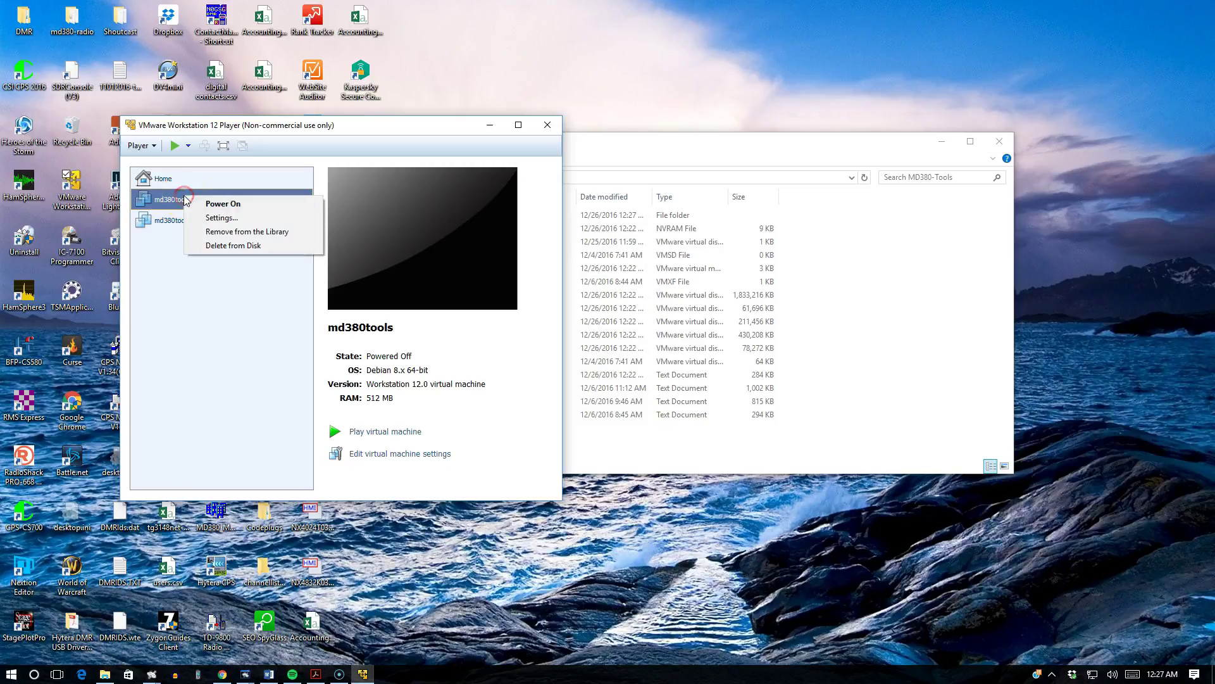
left_click(207, 217)
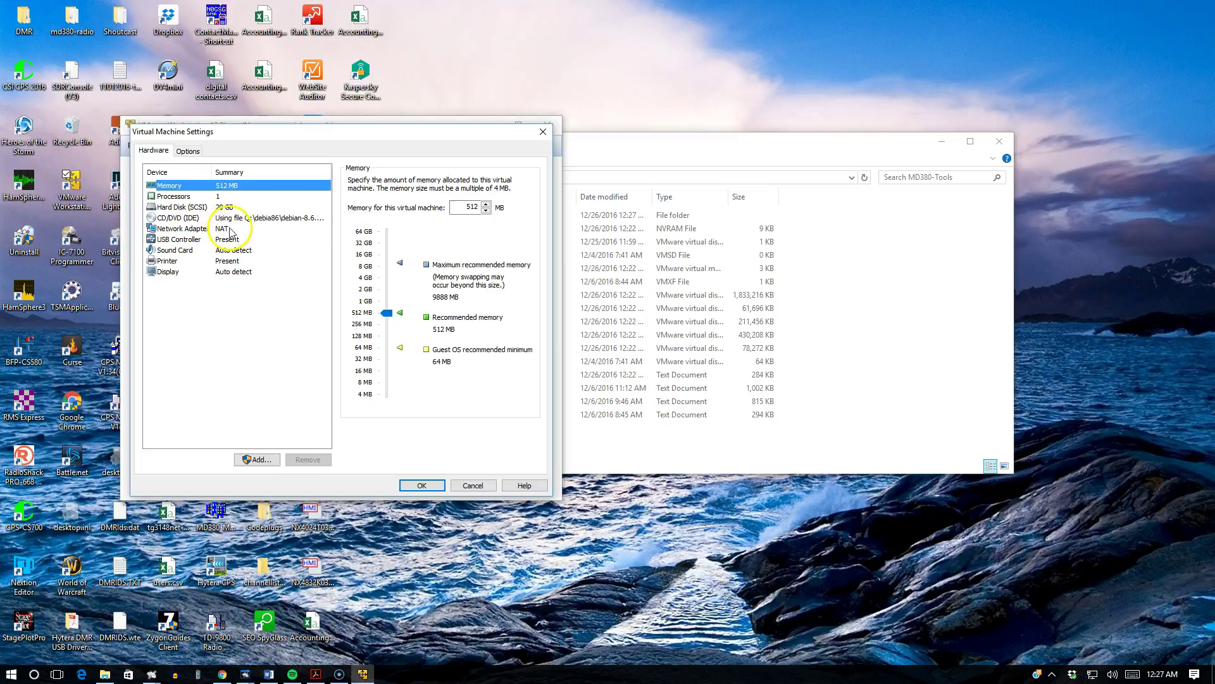
left_click(190, 229)
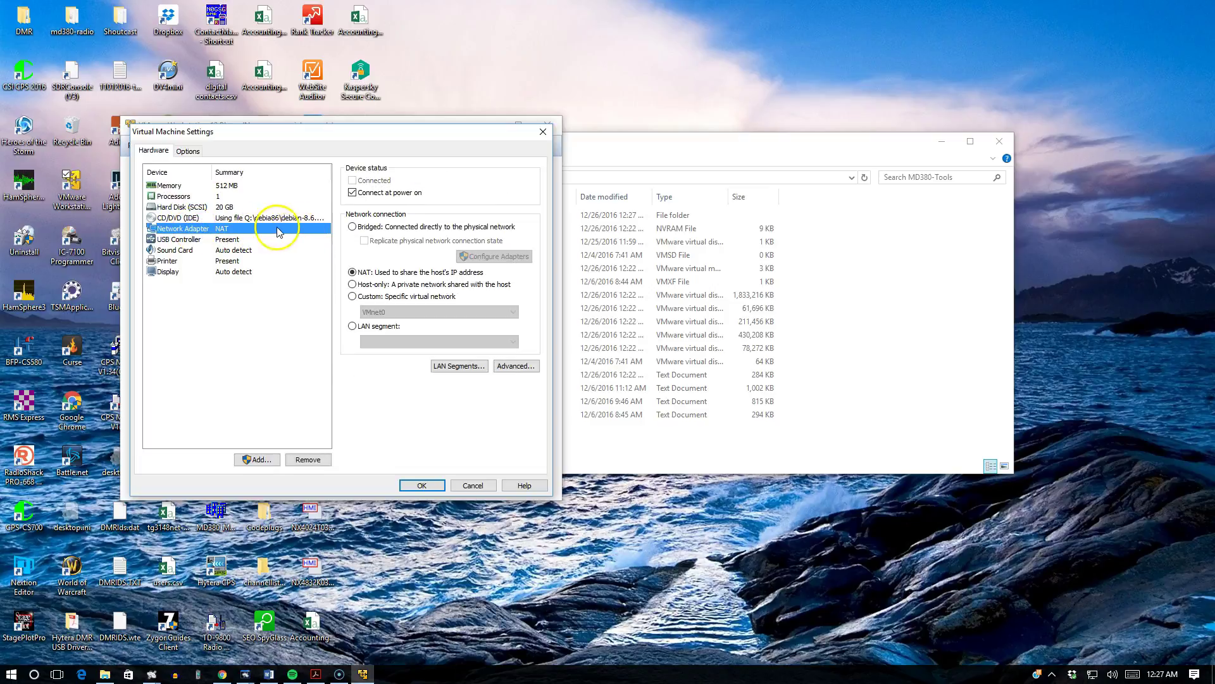
left_click(193, 240)
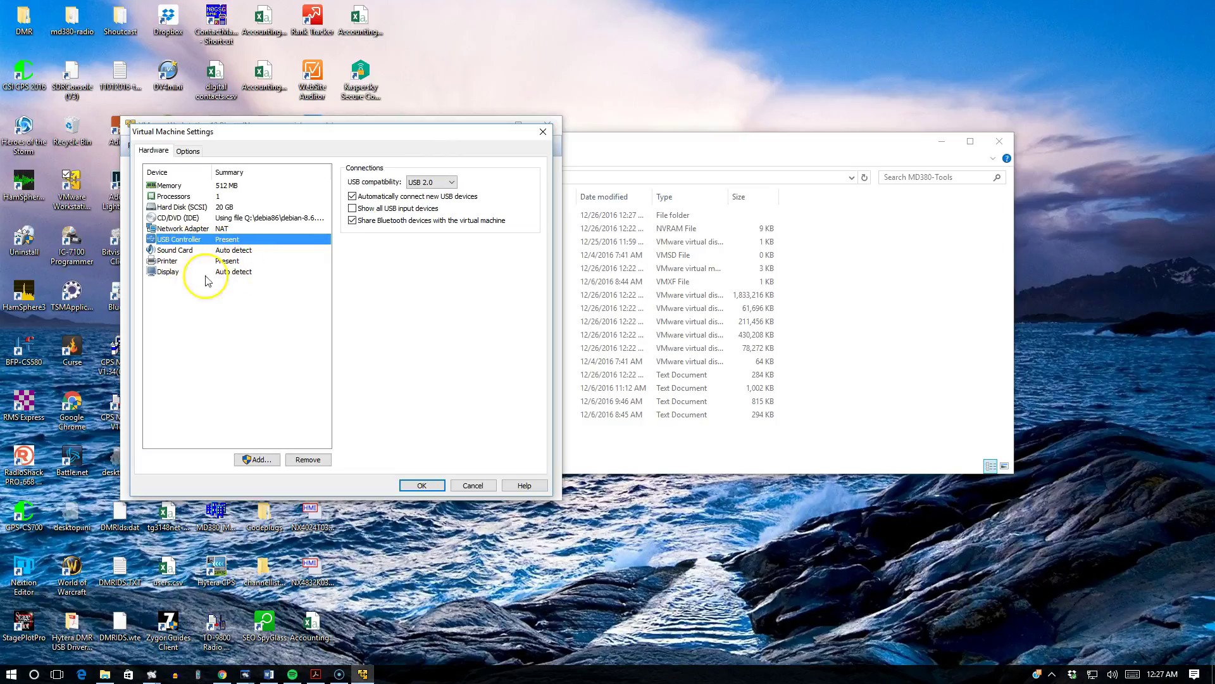
left_click(423, 485)
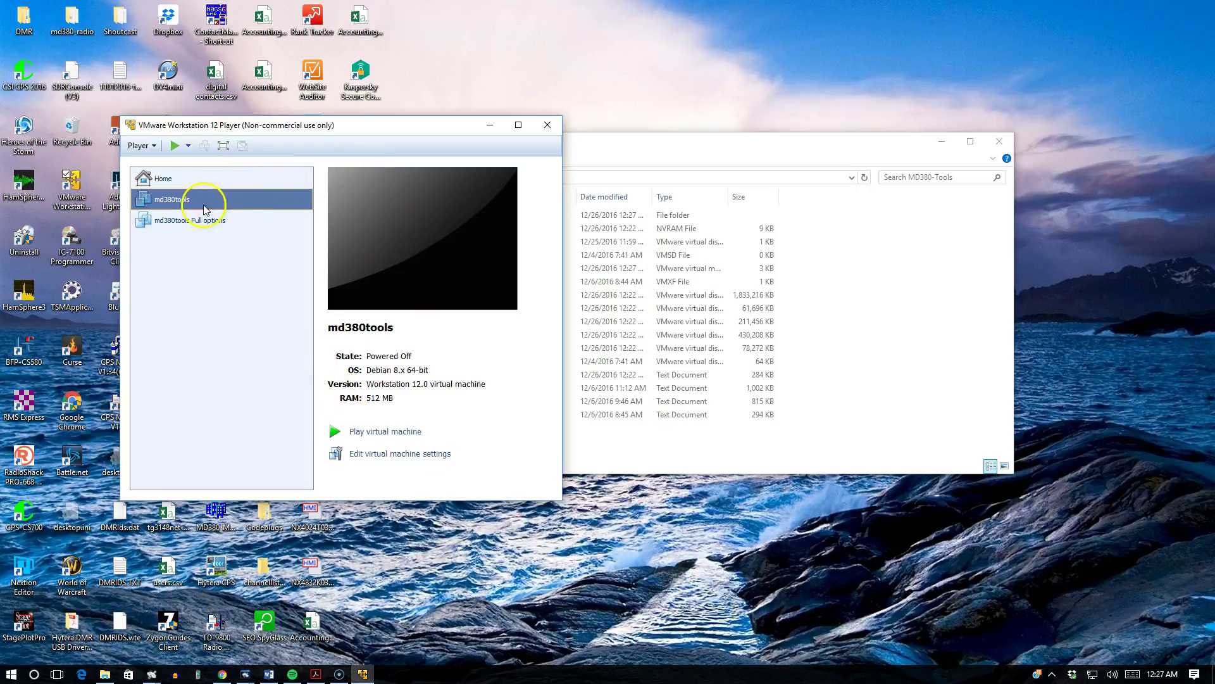
Step: Power on md380tools and dismiss the Removable Devices notice so Debian boots
left_click(408, 433)
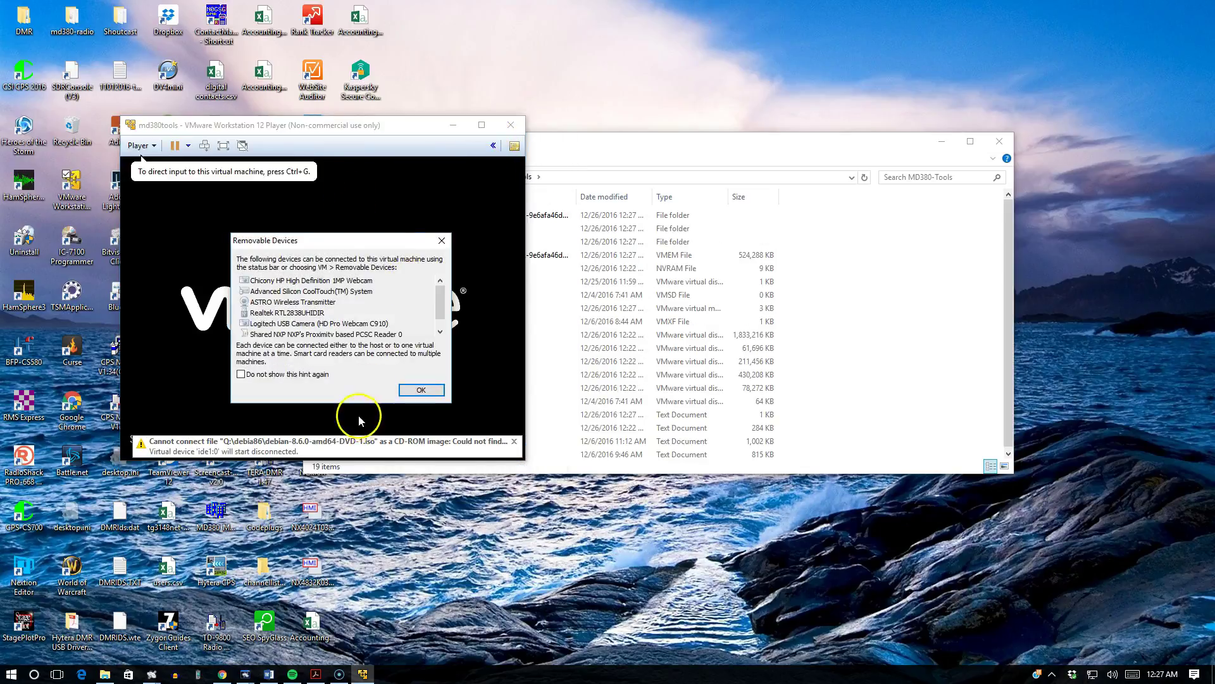
left_click(423, 395)
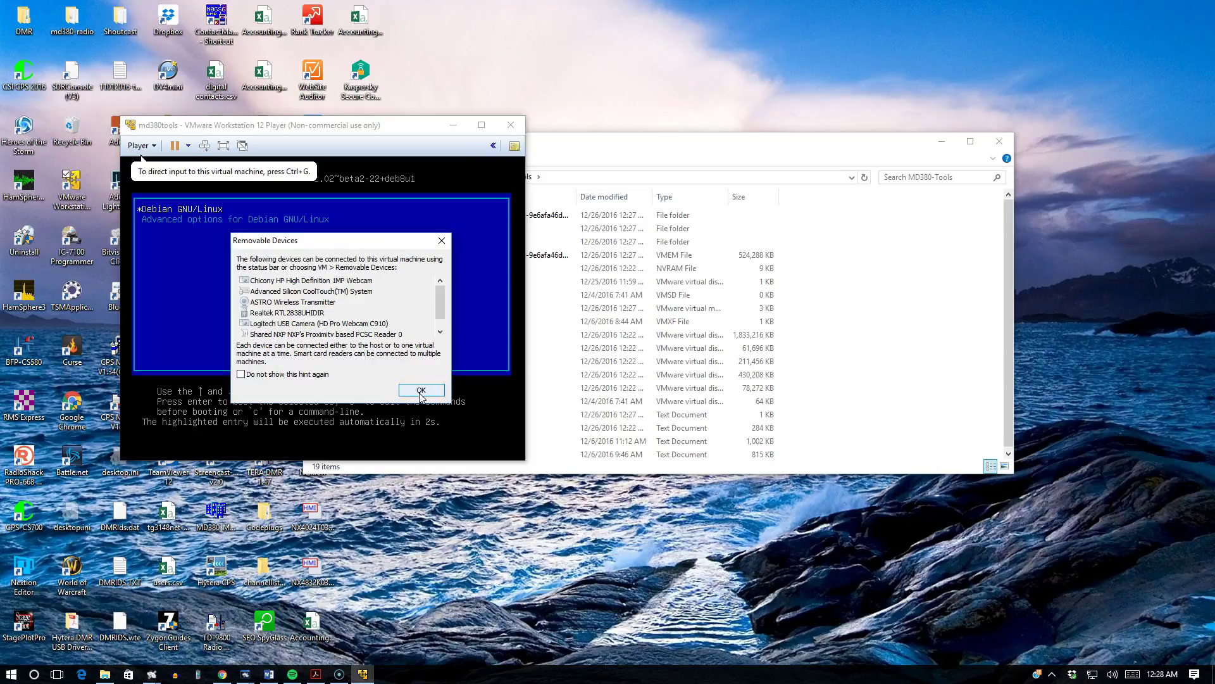
left_click(420, 393)
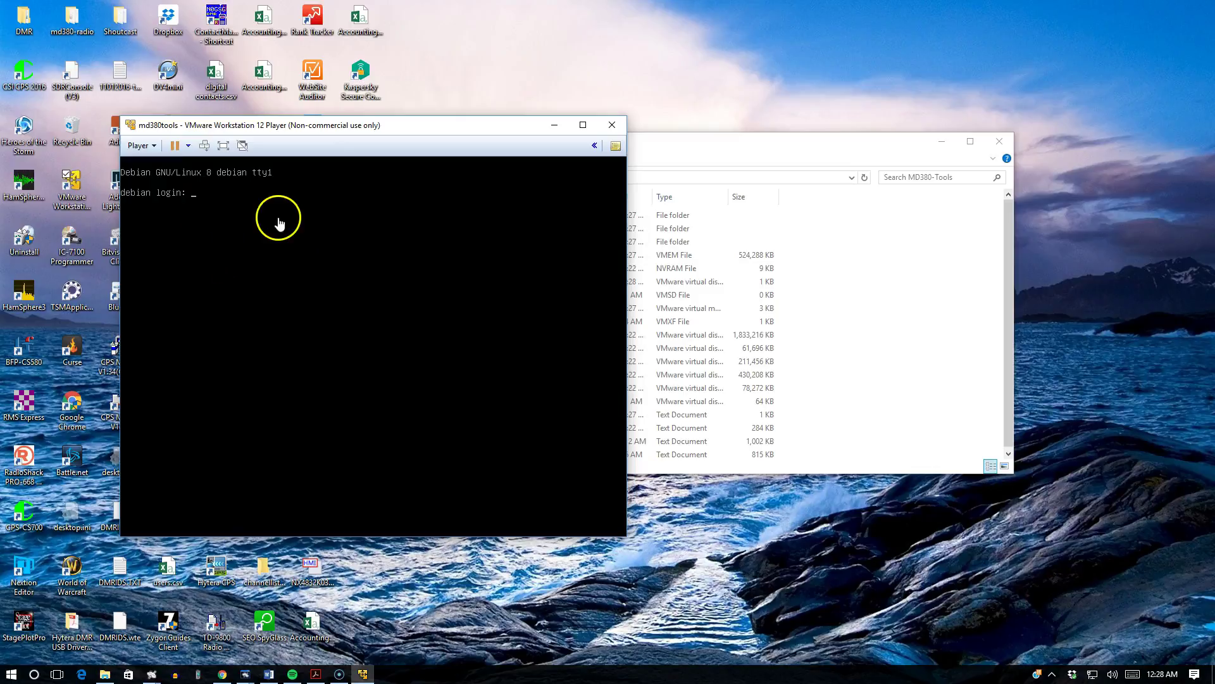
Step: Log into the Debian VM as root with the account password
left_click(282, 275)
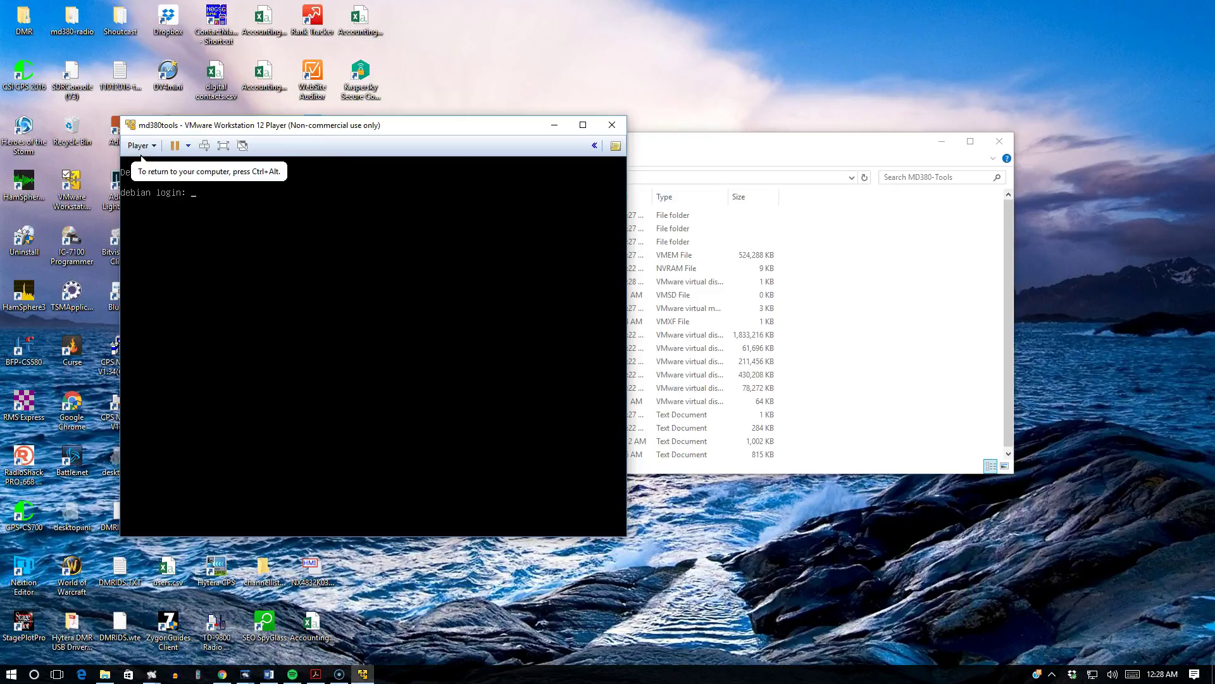
key("ctrl+alt")
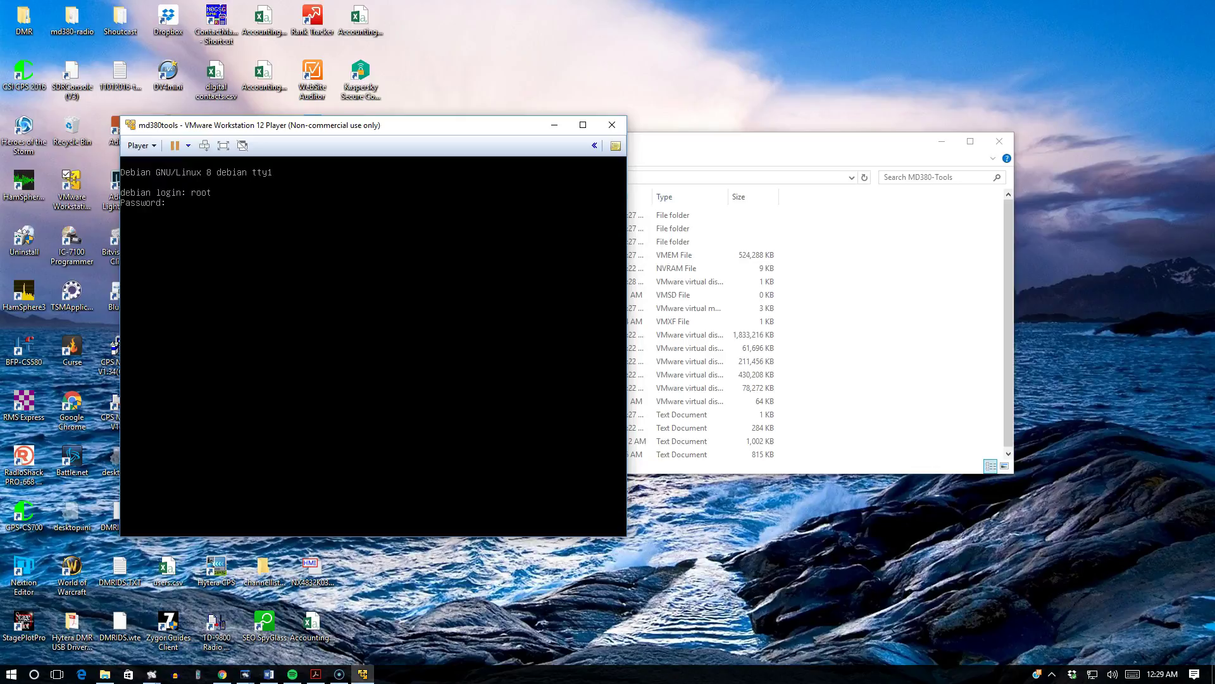
key("Return")
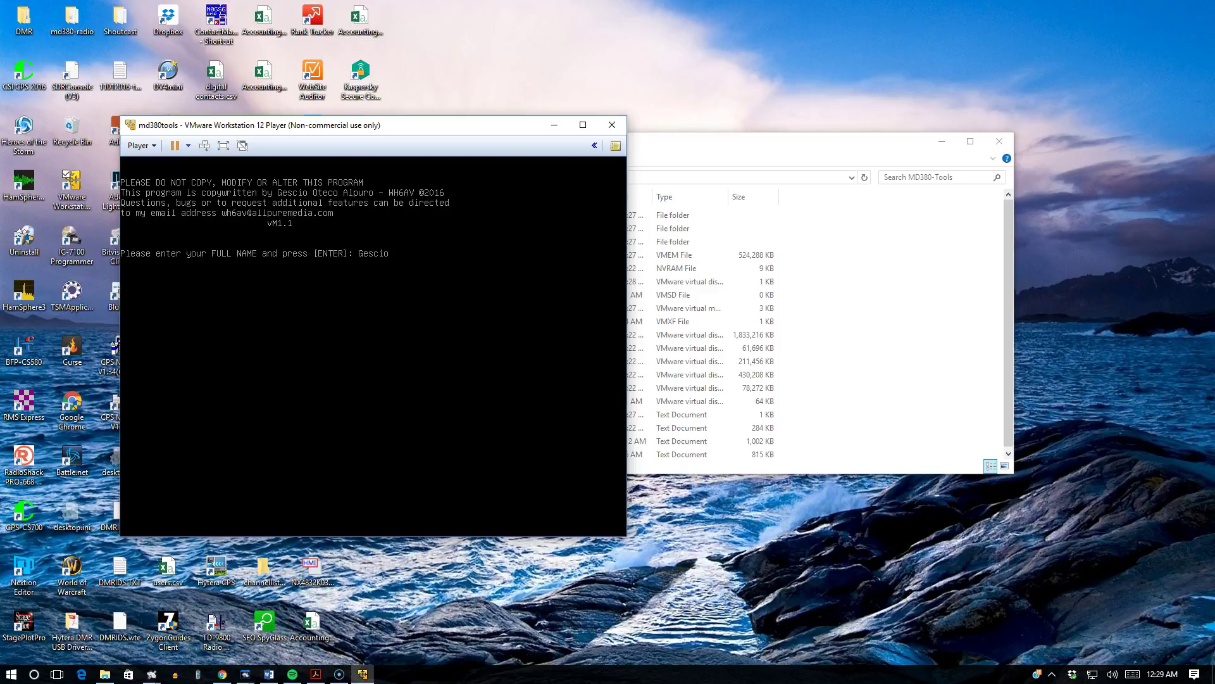
Step: Enter the operator's full name and radio callsign at the script's prompts
type("Alpuro")
key("Return")
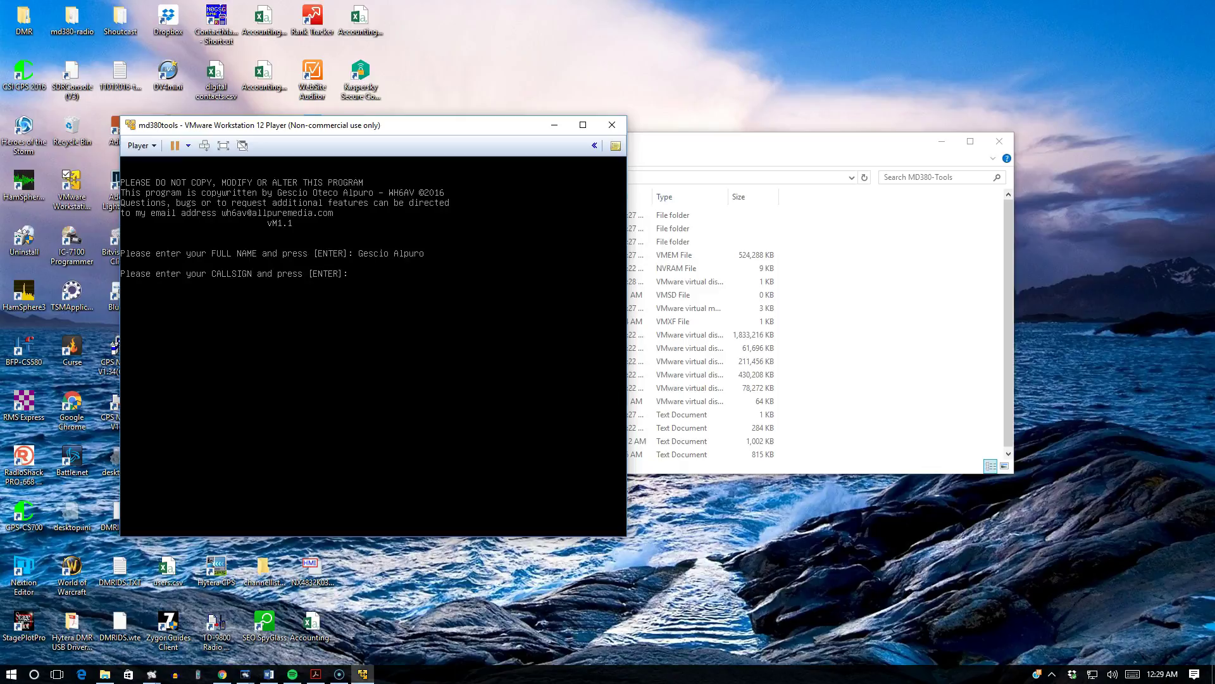
type("WH6AV")
key("Return")
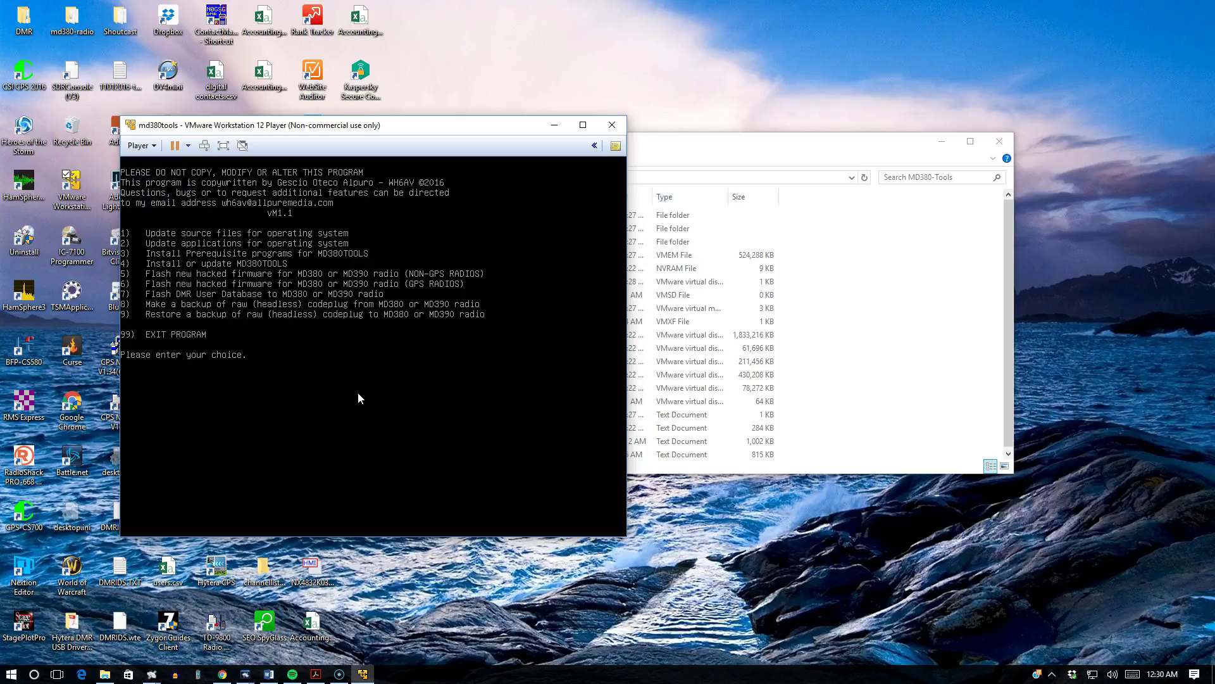
Step: Choose menu option 4 and confirm updating md380tools
type("4")
key("Return")
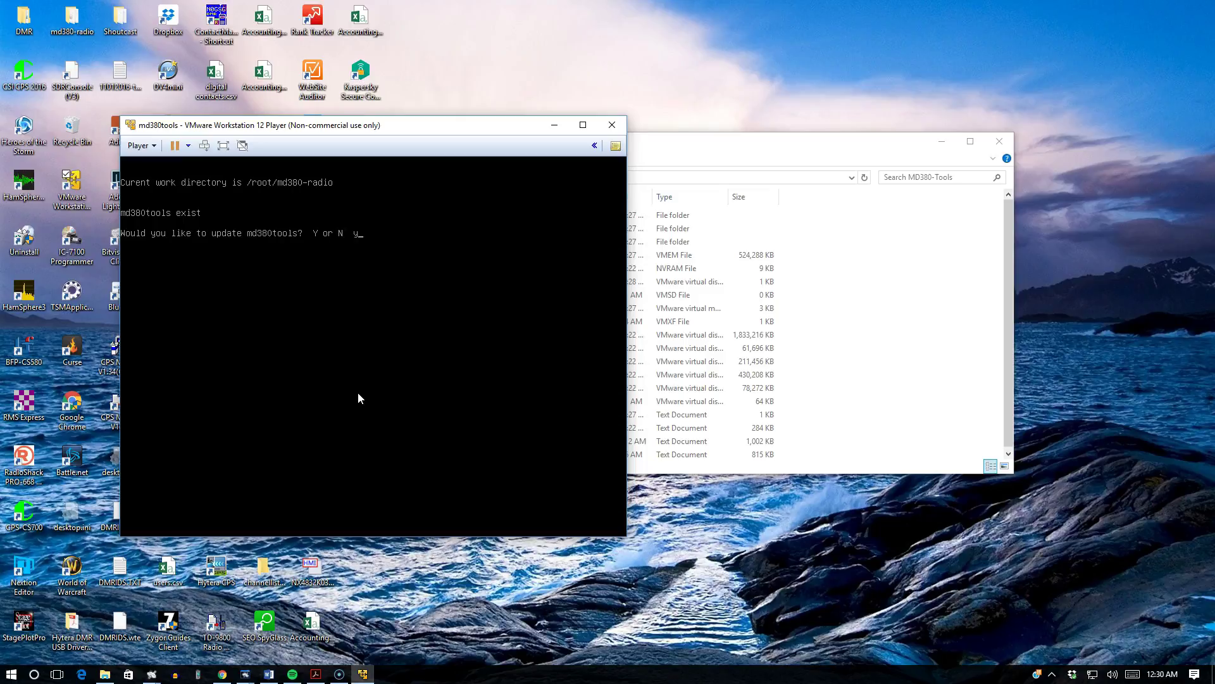
key("Return")
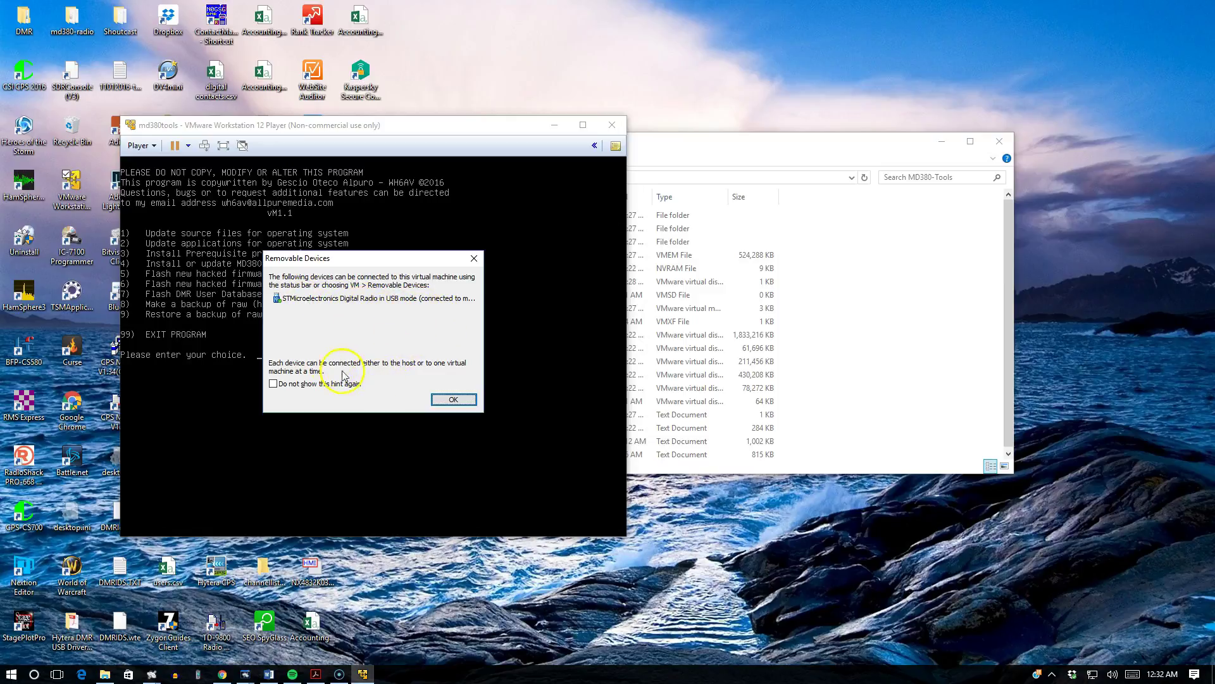
Step: Dismiss the Removable Devices notice and return focus to the VM console
left_click(455, 399)
left_click(434, 288)
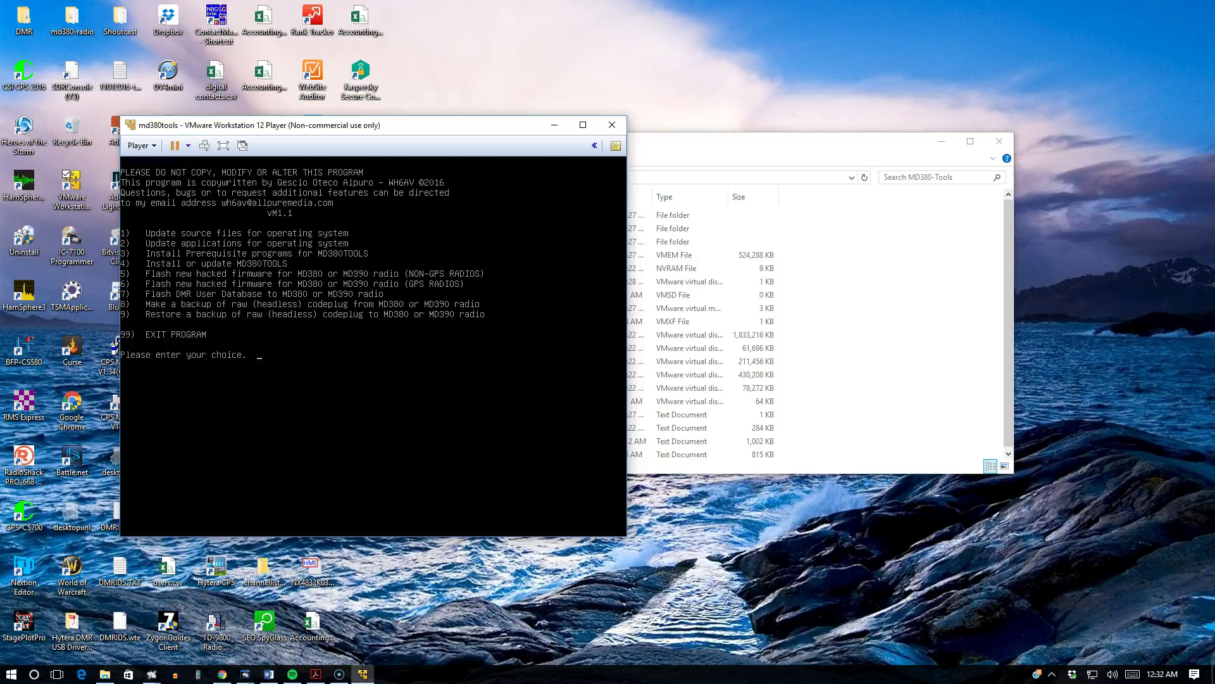
Step: Choose option 5, answering y twice to flash non-GPS hacked firmware in DFU mode
type("5")
key("Return")
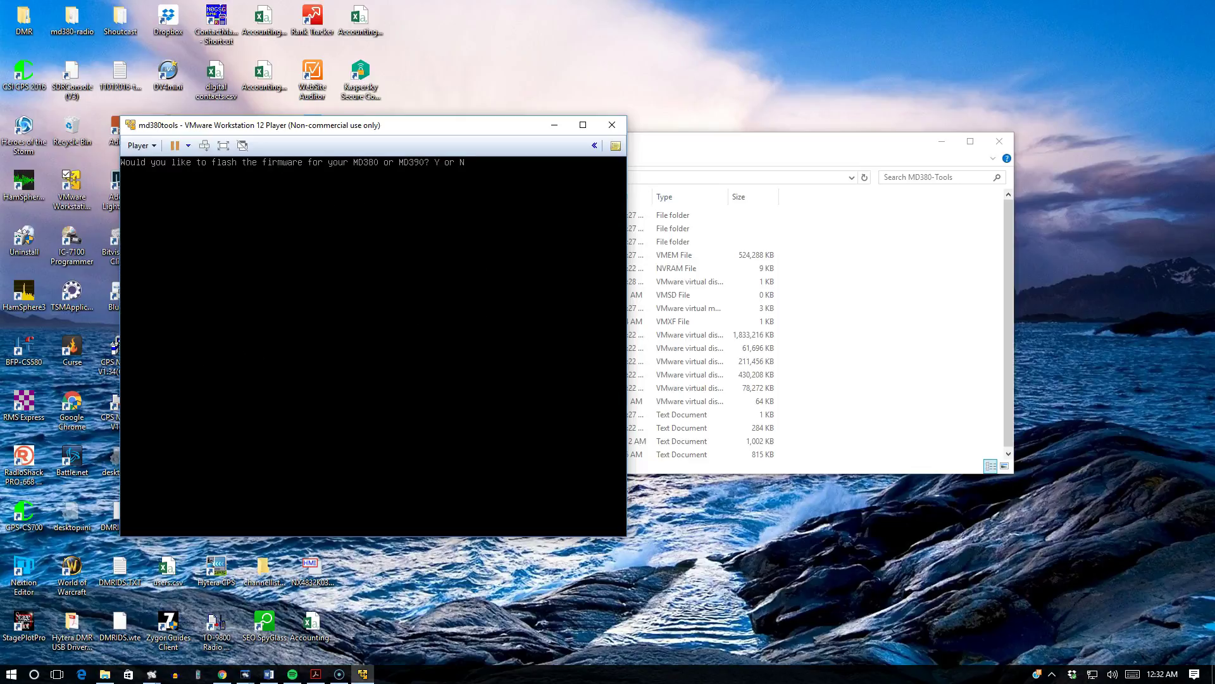
type("y")
key("Return")
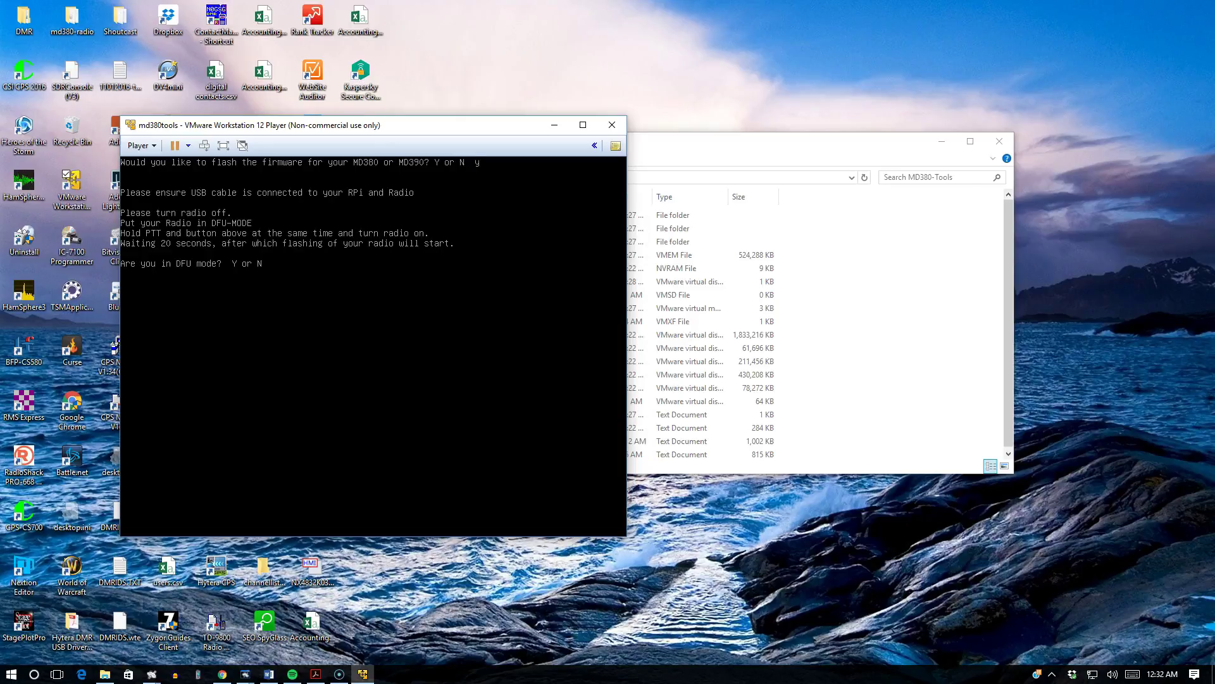
type("y")
key("Return")
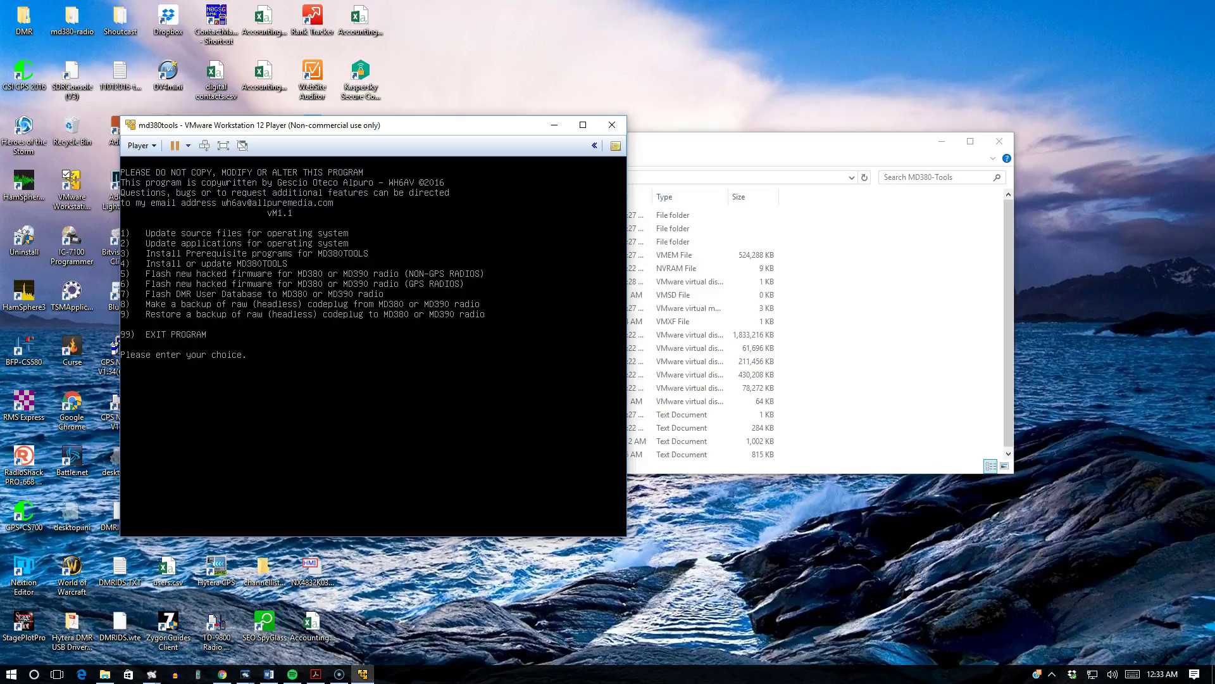
Step: Choose option 7 and confirm flashing the DMR user database to the radio
key("Return")
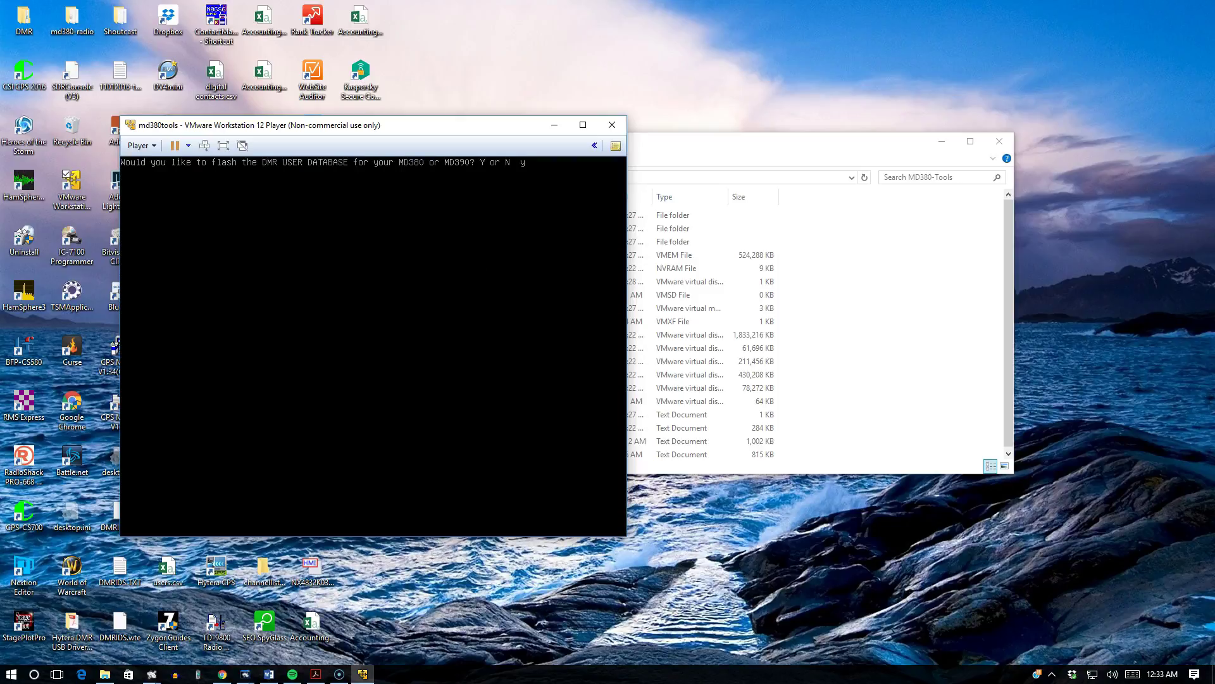
key("Return")
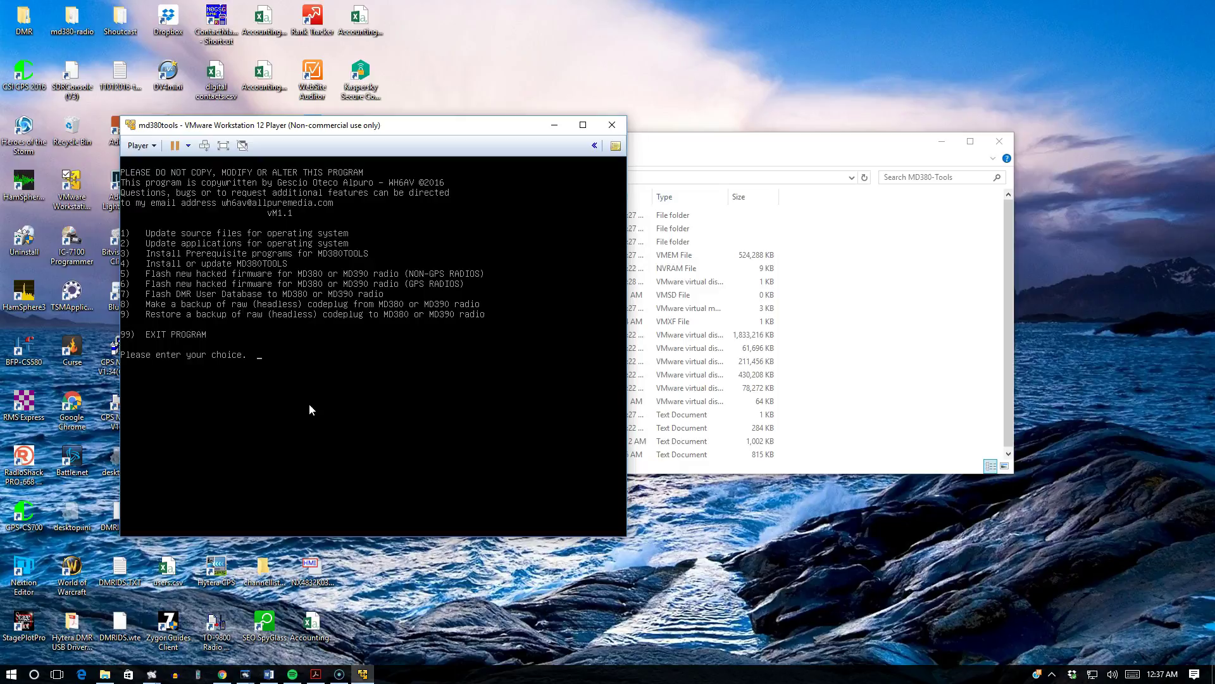
Step: Exit md380tools with menu option 99, then power off the Debian VM from the root shell
type("99")
key("Return")
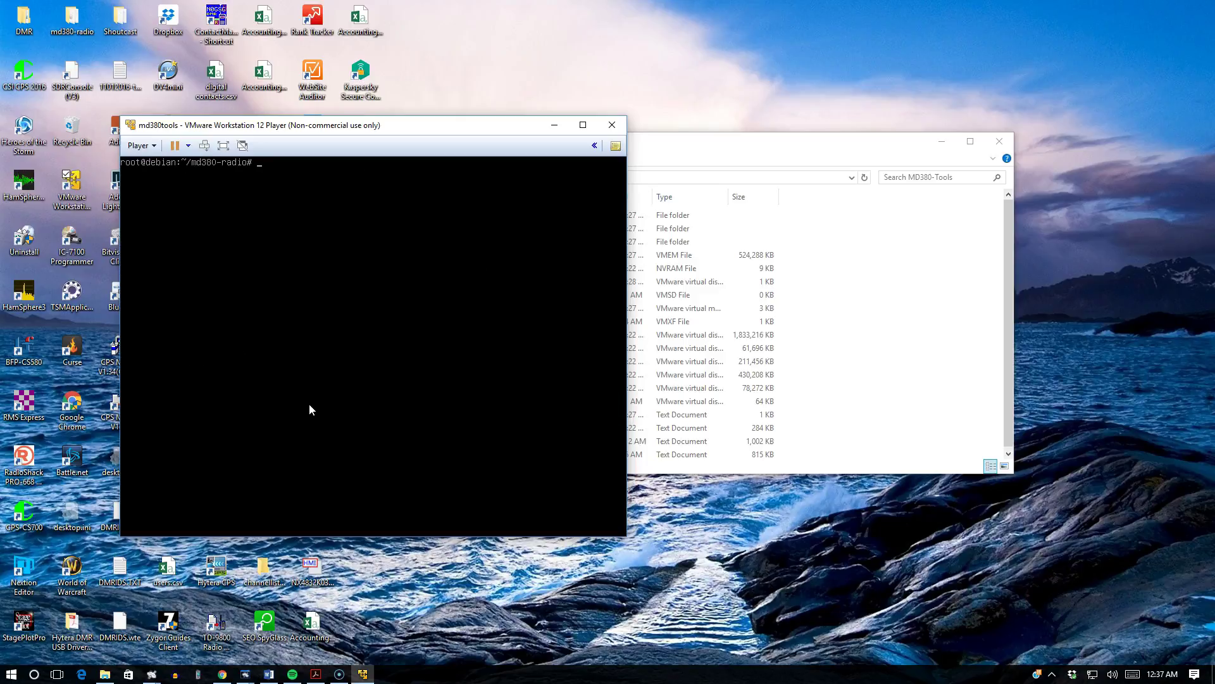
type("poweroff")
key("Return")
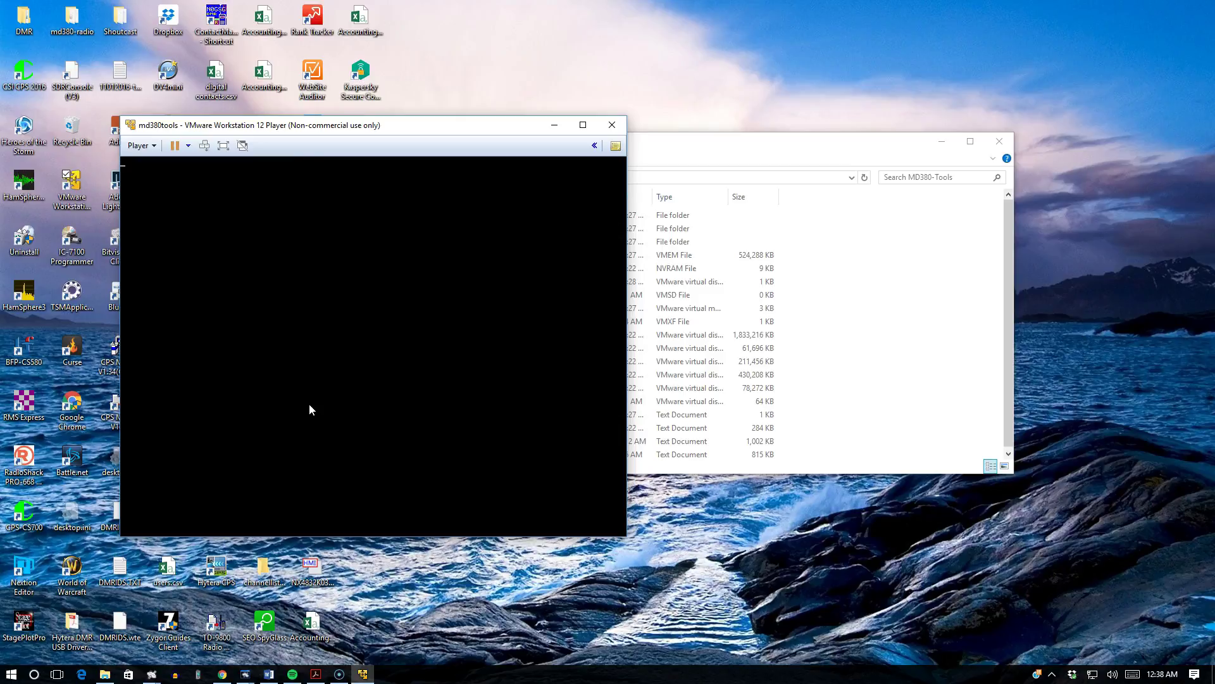